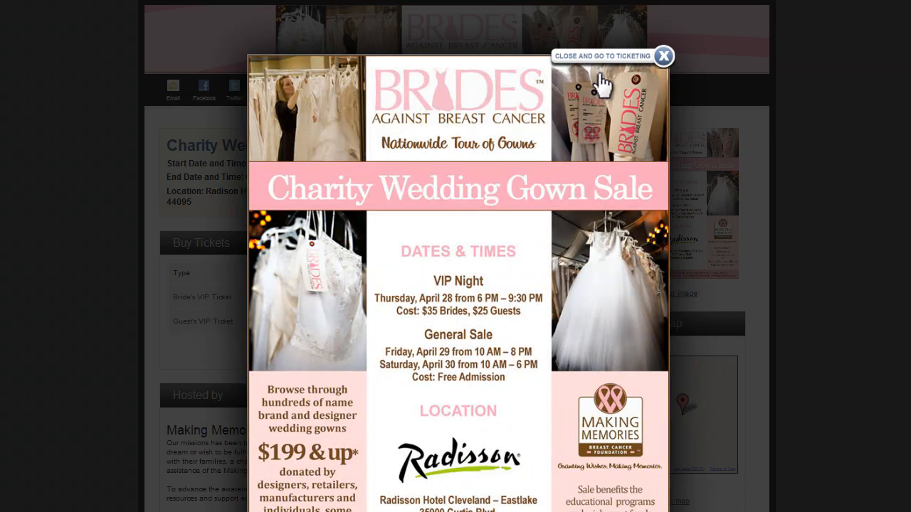
# Close the flyer overlay and look over the sample event page and the blank event creation form.
pyautogui.click(598, 57)
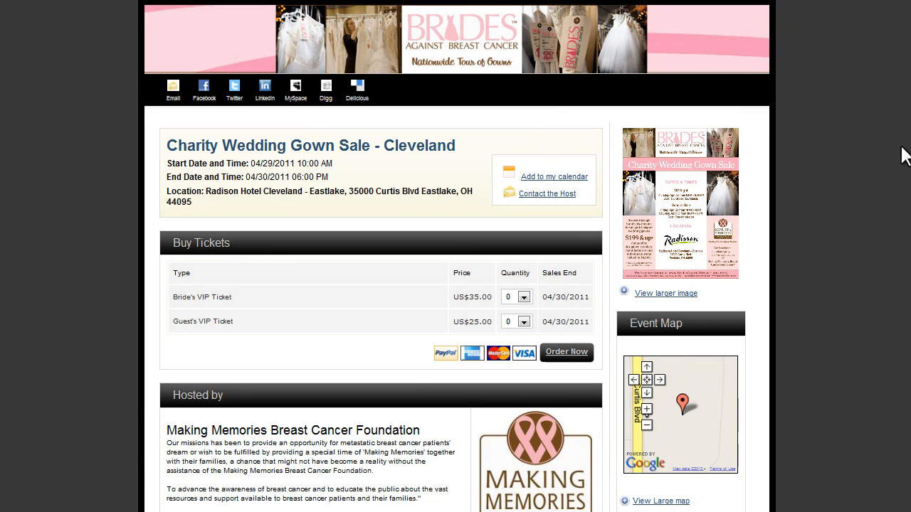
pyautogui.scroll(-2, 902, 155)
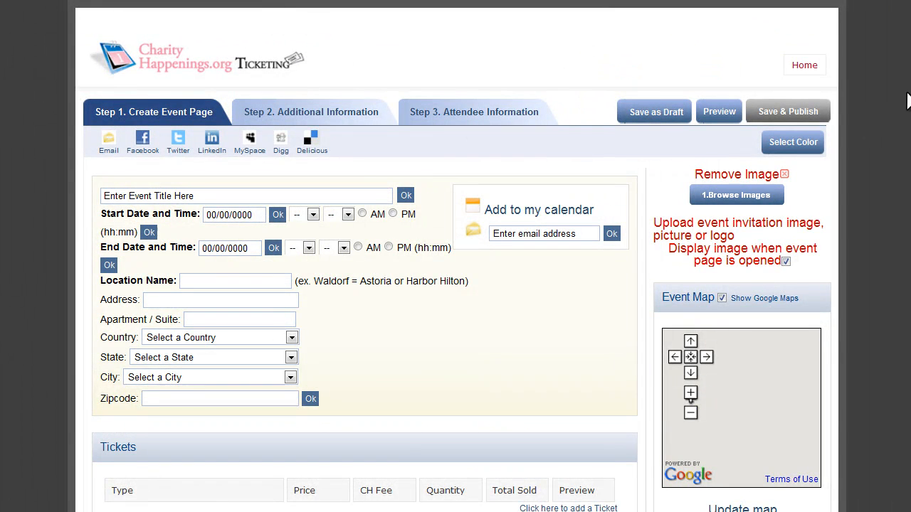
pyautogui.scroll(-3, 456, 256)
pyautogui.scroll(3, 456, 256)
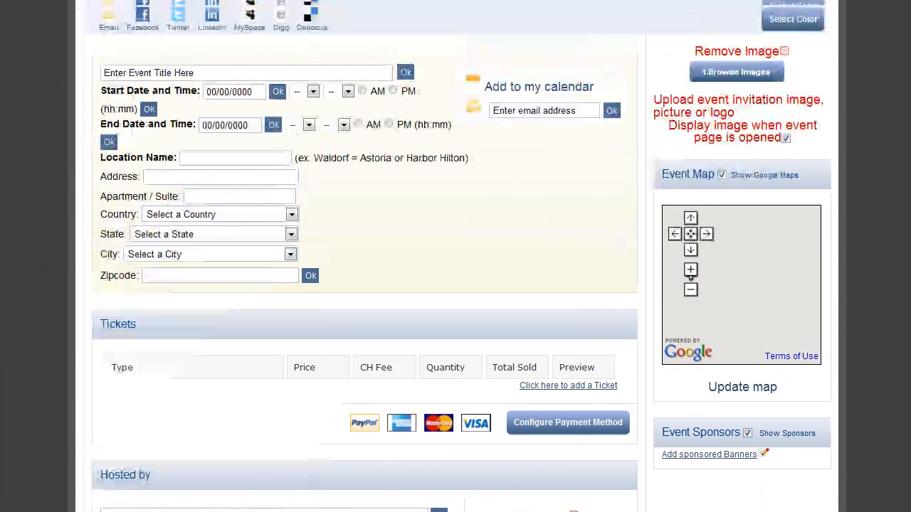
# Upload the invite3 image as the event invitation picture.
pyautogui.scroll(2, 456, 256)
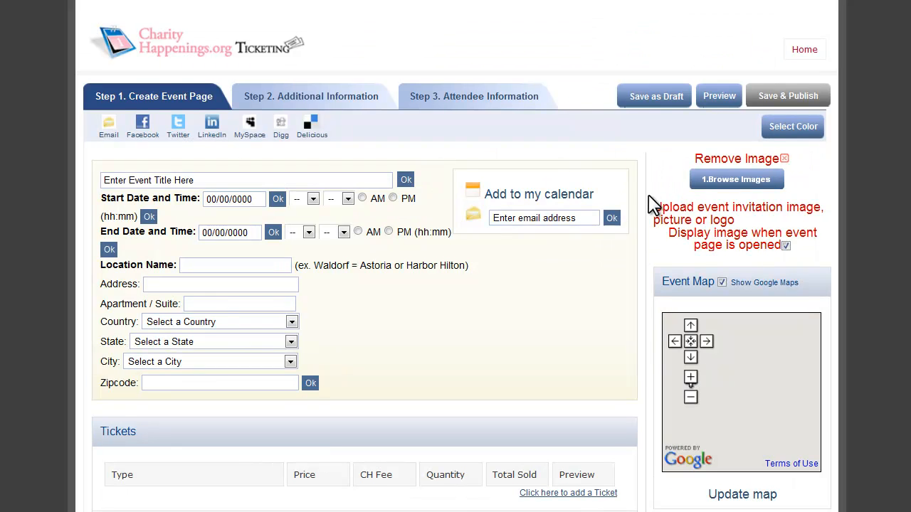
pyautogui.click(739, 186)
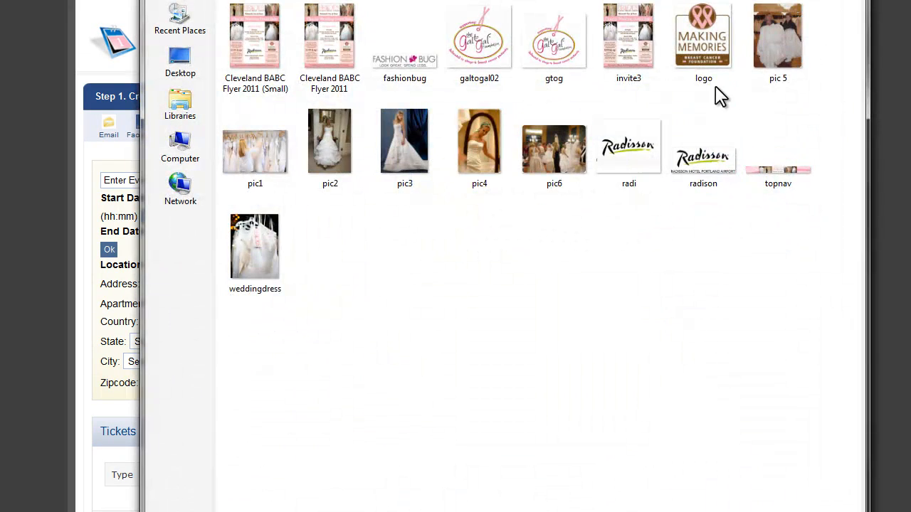
pyautogui.doubleClick(624, 46)
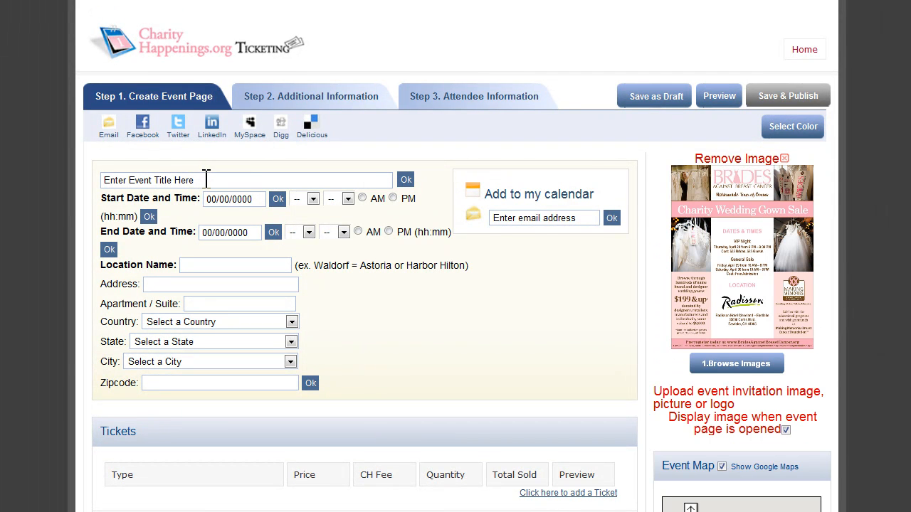
# Title the event "Charity Wedding Gown Sale", schedule it 09/09/2010 from 02:00 PM to 05:00 PM, and save Radison Hotel with its address as the location.
pyautogui.click(205, 180)
pyautogui.write('Charity Wedding Gown Sale')
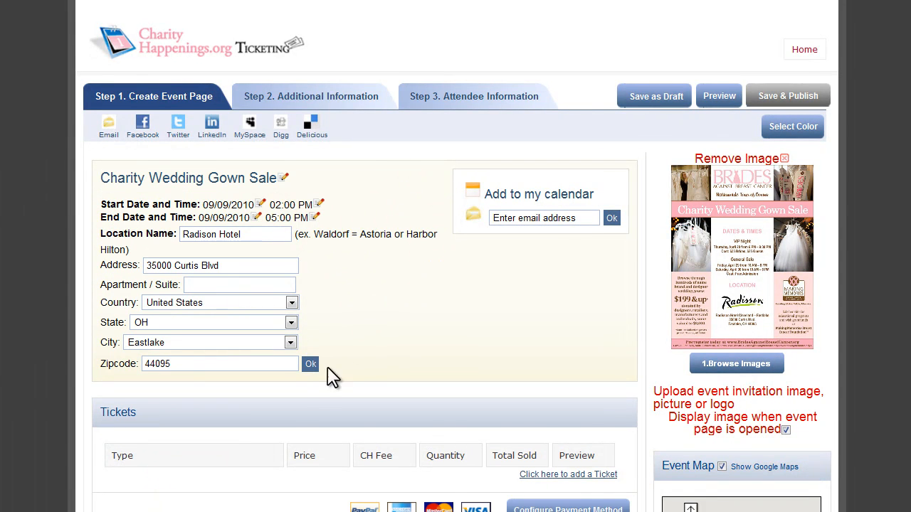
pyautogui.click(311, 365)
# Enter and save the host's contact e-mail address in the calendar box.
pyautogui.click(553, 218)
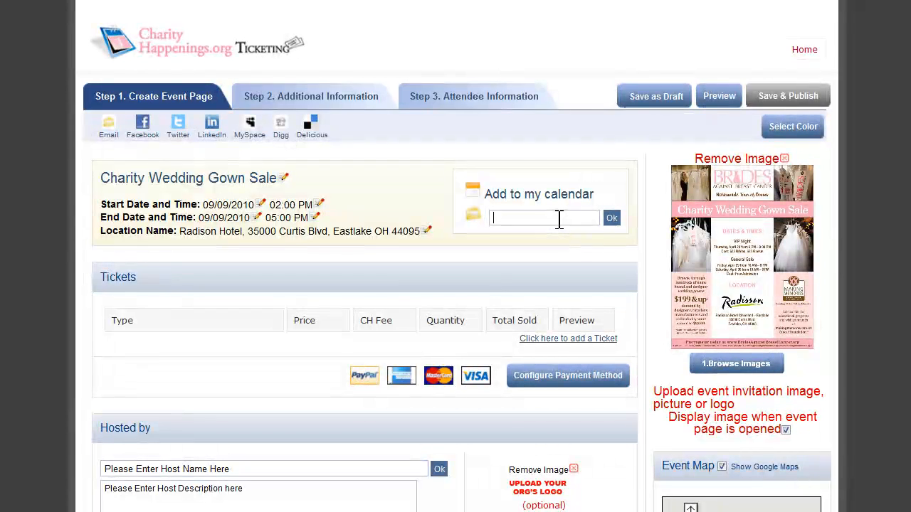
pyautogui.write('test@test.com')
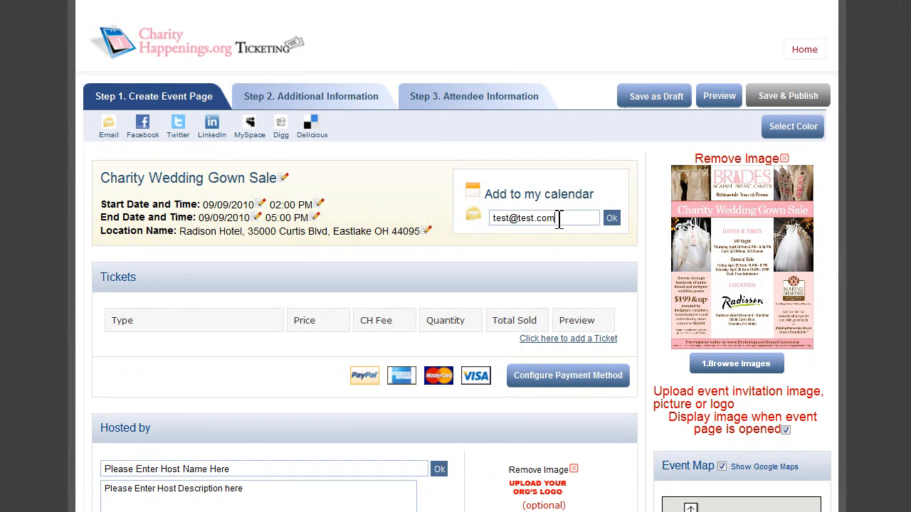
pyautogui.click(610, 219)
# Configure PayPal as the payment method for ticket proceeds, fill in the PayPal account e-mail, and save.
pyautogui.scroll(-1, 603, 233)
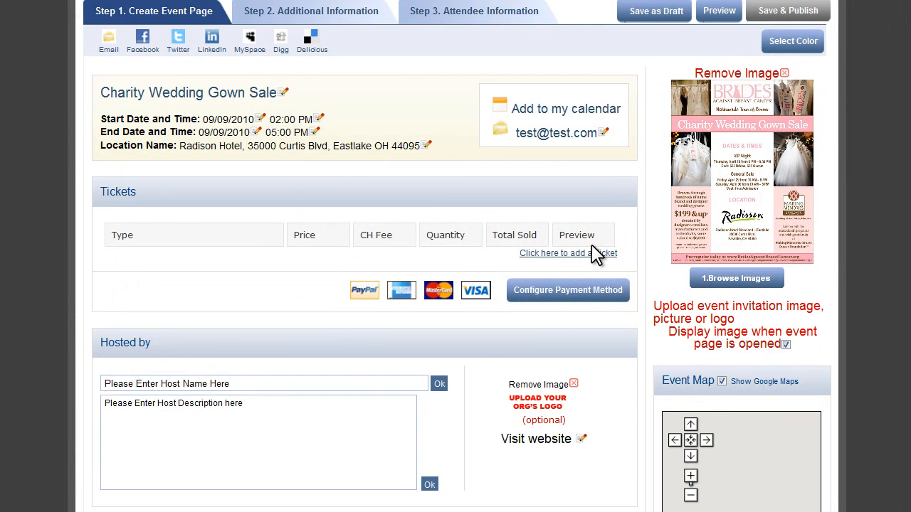
pyautogui.click(555, 290)
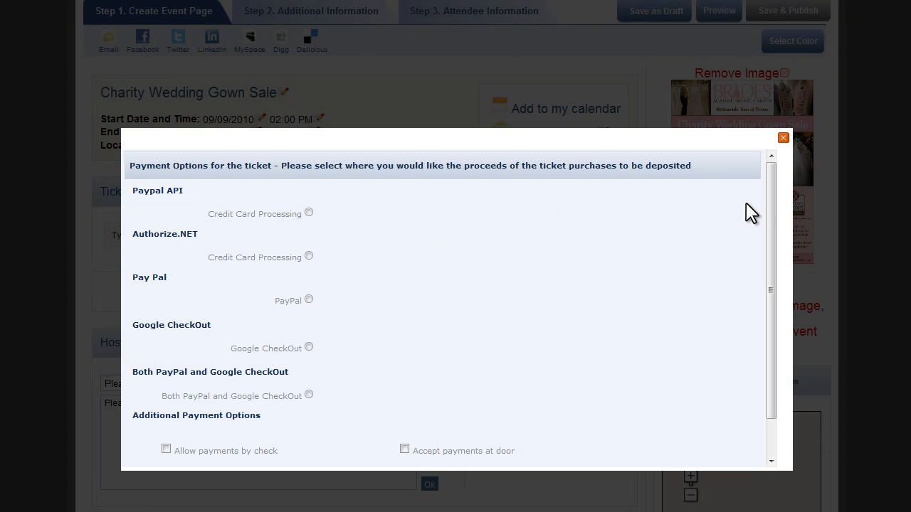
pyautogui.moveTo(775, 212)
pyautogui.mouseDown()
pyautogui.moveTo(776, 230)
pyautogui.moveTo(775, 214)
pyautogui.mouseUp()
pyautogui.moveTo(771, 291); pyautogui.dragTo(774, 301)
pyautogui.click(309, 287)
pyautogui.click(518, 286)
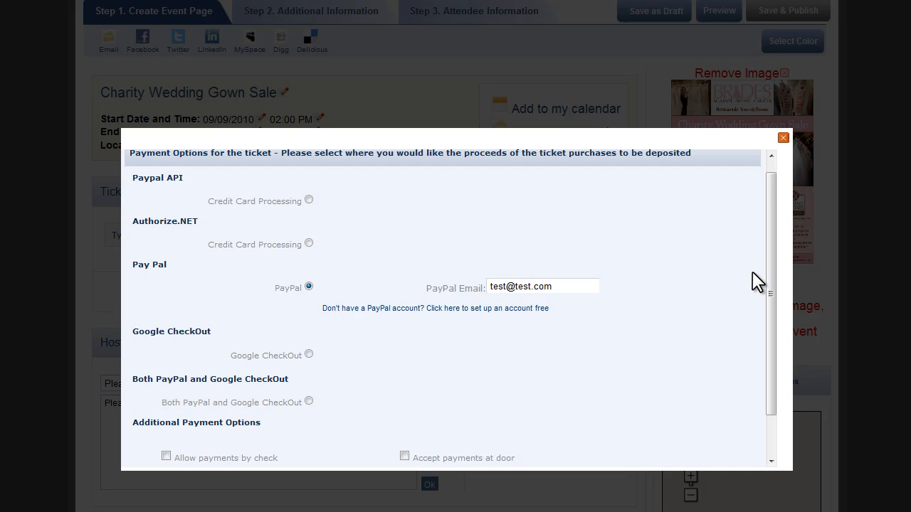
pyautogui.moveTo(767, 269); pyautogui.dragTo(769, 326)
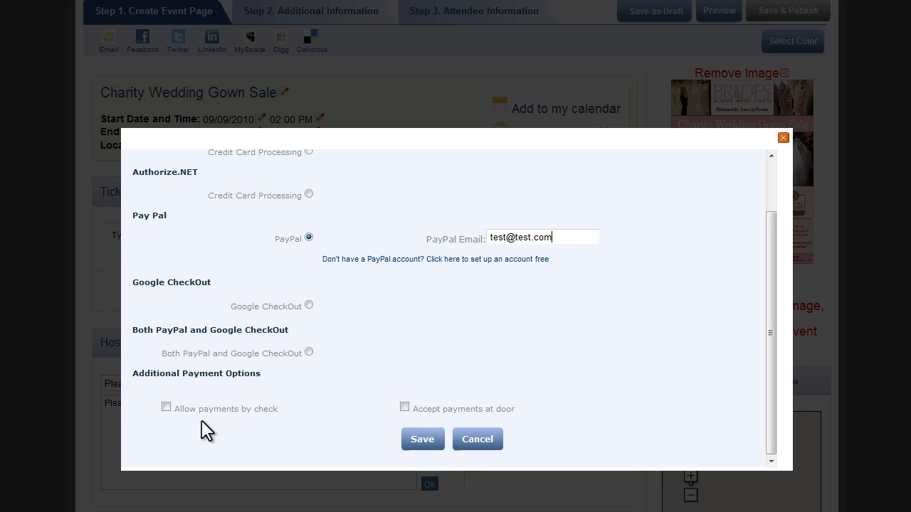
pyautogui.moveTo(166, 410)
pyautogui.click(770, 333)
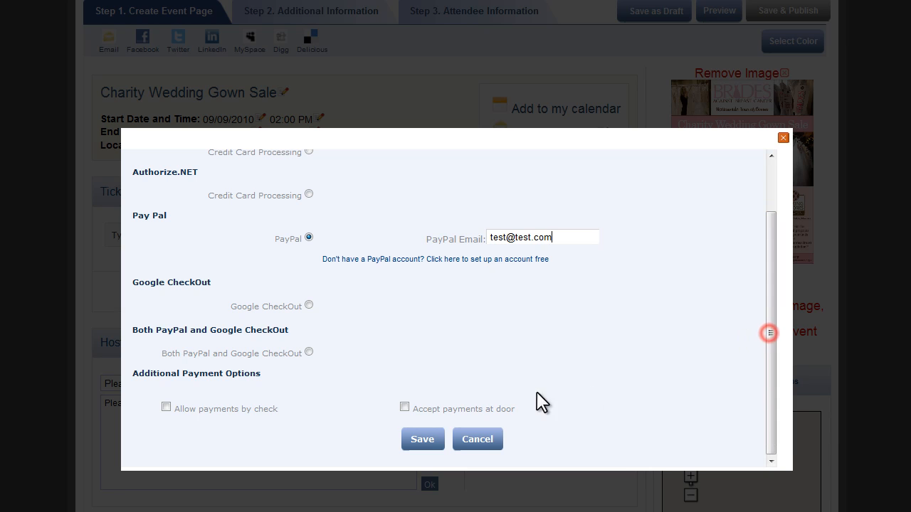
pyautogui.click(423, 441)
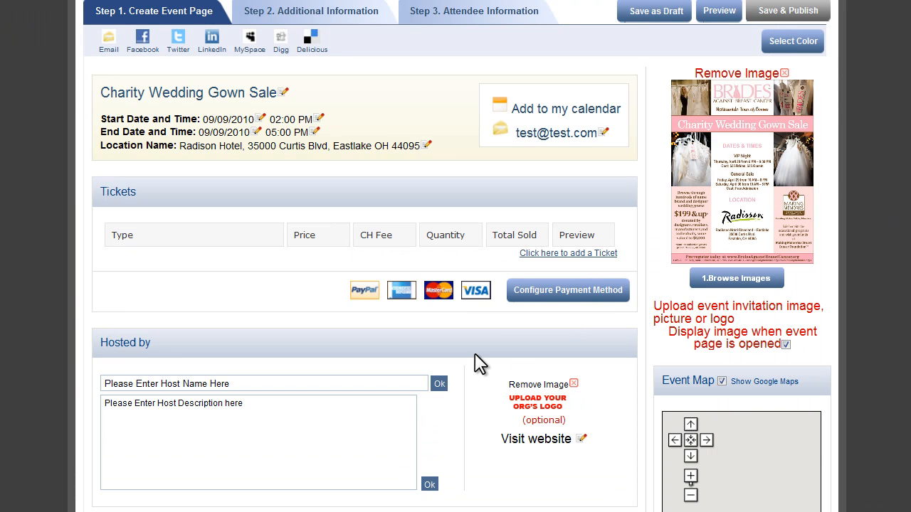
# Add a ticket type named "General Admission" with a price of 50 U.S. dollars.
pyautogui.click(540, 257)
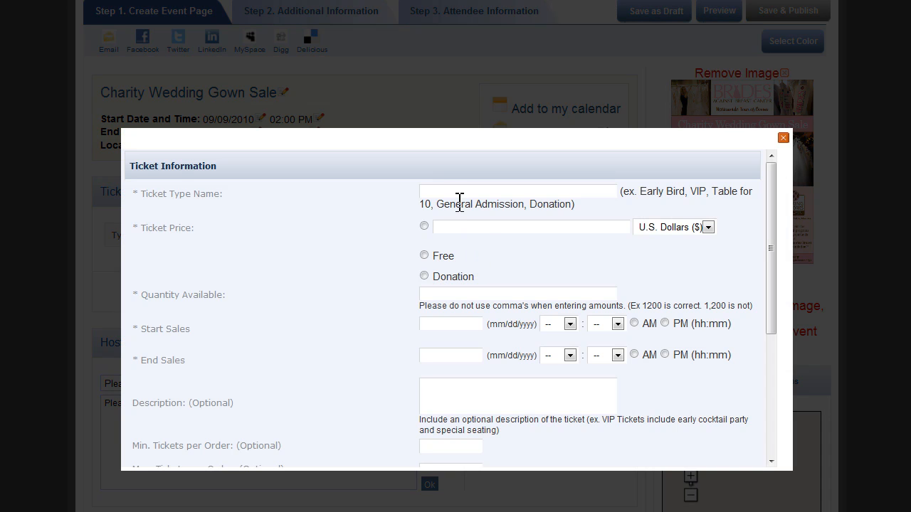
pyautogui.click(457, 191)
pyautogui.click(425, 225)
pyautogui.click(445, 227)
pyautogui.write('50')
# Set the ticket's available quantity to 2000, with sales starting 08/20/2010 and ending 09/08/2010.
pyautogui.moveTo(772, 240)
pyautogui.mouseDown()
pyautogui.moveTo(775, 255)
pyautogui.moveTo(772, 239)
pyautogui.mouseUp()
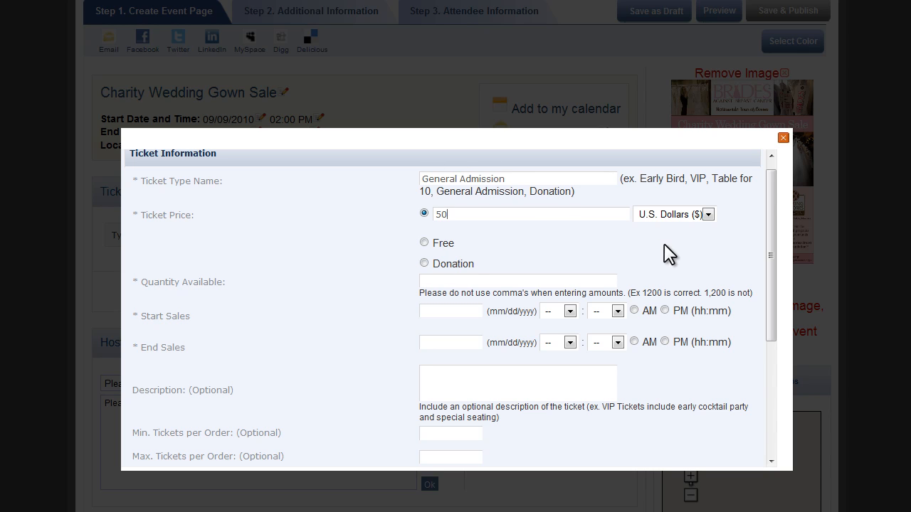
pyautogui.click(442, 281)
pyautogui.click(461, 314)
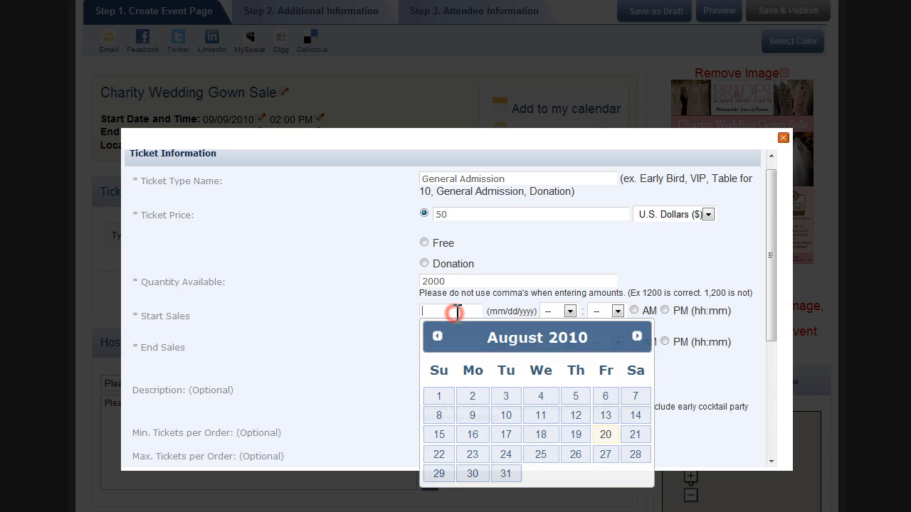
pyautogui.click(612, 436)
pyautogui.click(462, 341)
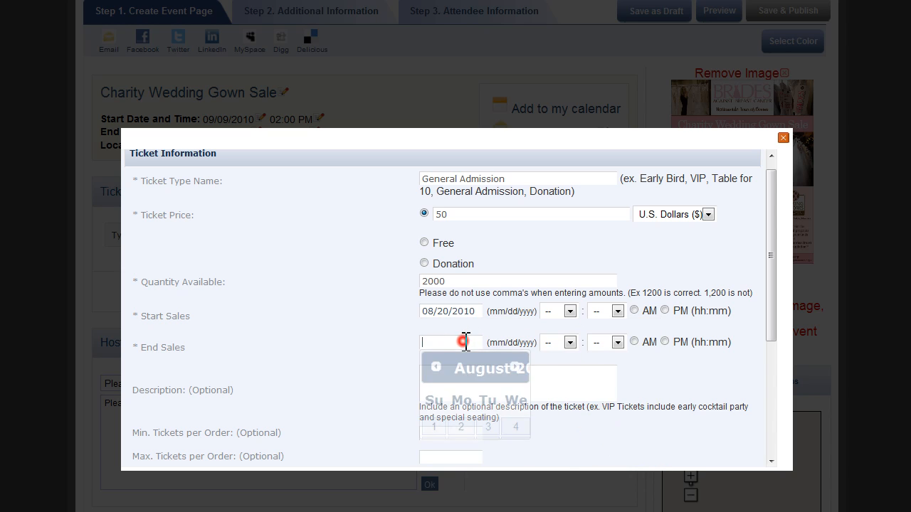
pyautogui.click(644, 368)
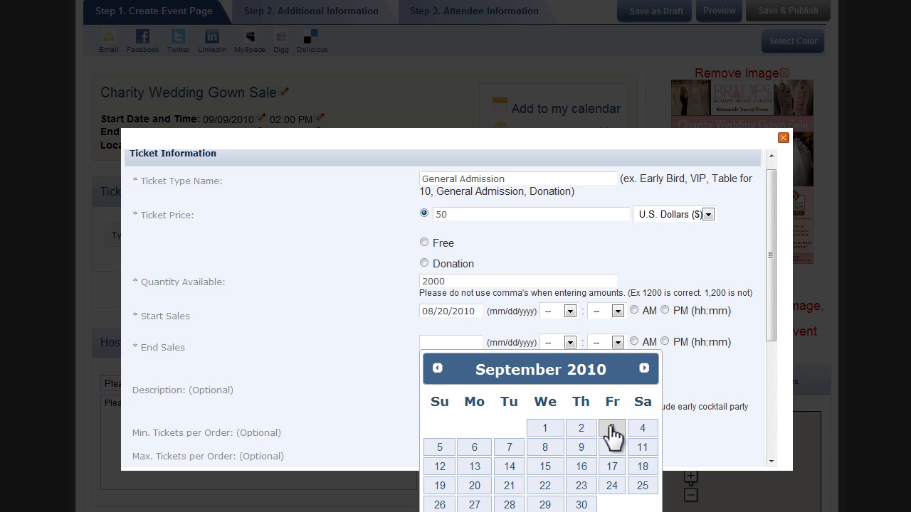
pyautogui.click(558, 448)
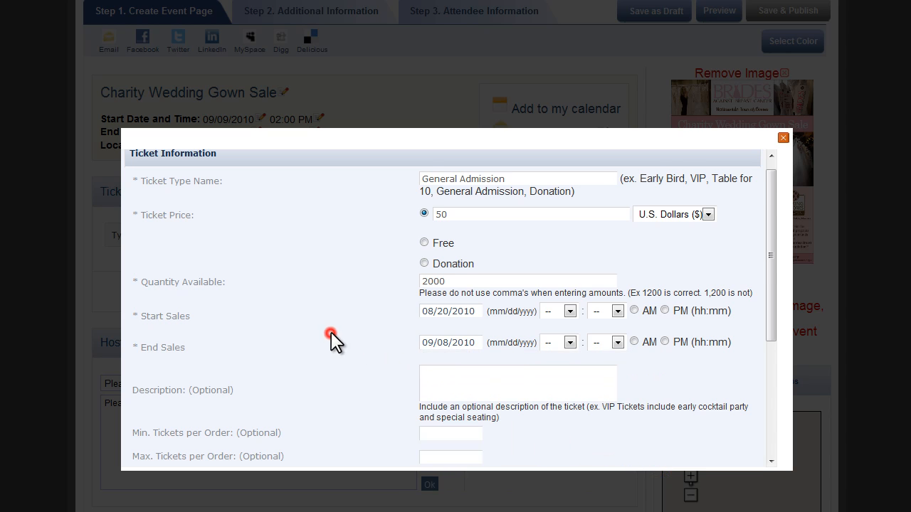
pyautogui.scroll(-1, 331, 333)
pyautogui.click(330, 334)
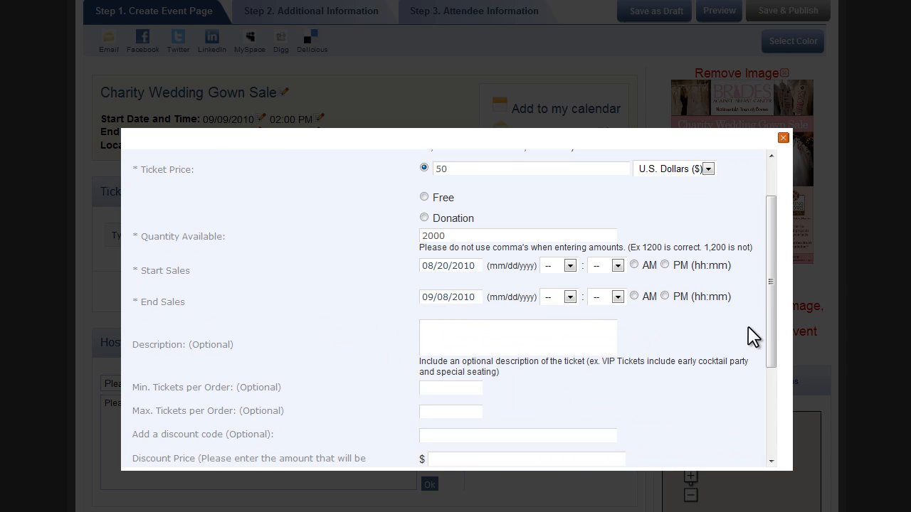
# Add the discount code "charity" to the General Admission ticket.
pyautogui.moveTo(770, 311); pyautogui.dragTo(770, 374)
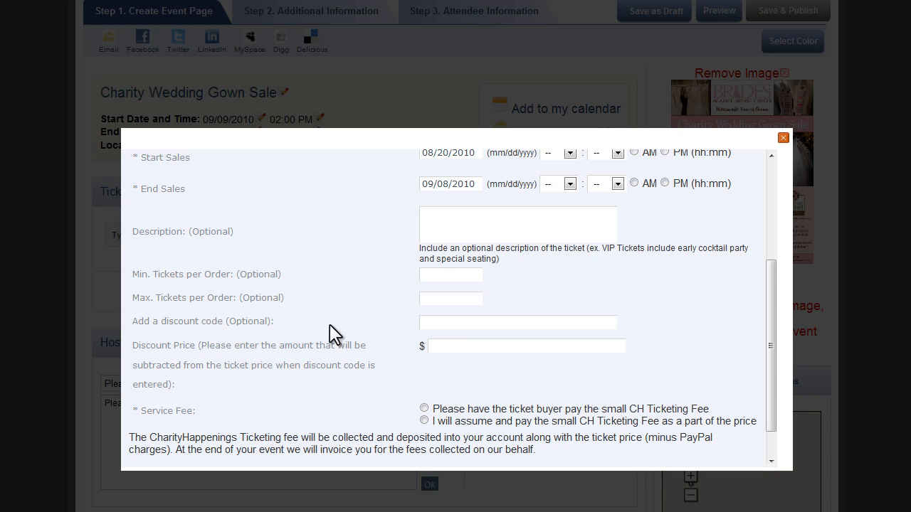
pyautogui.moveTo(281, 321); pyautogui.dragTo(142, 329)
pyautogui.click(189, 321)
pyautogui.moveTo(771, 317); pyautogui.dragTo(771, 318)
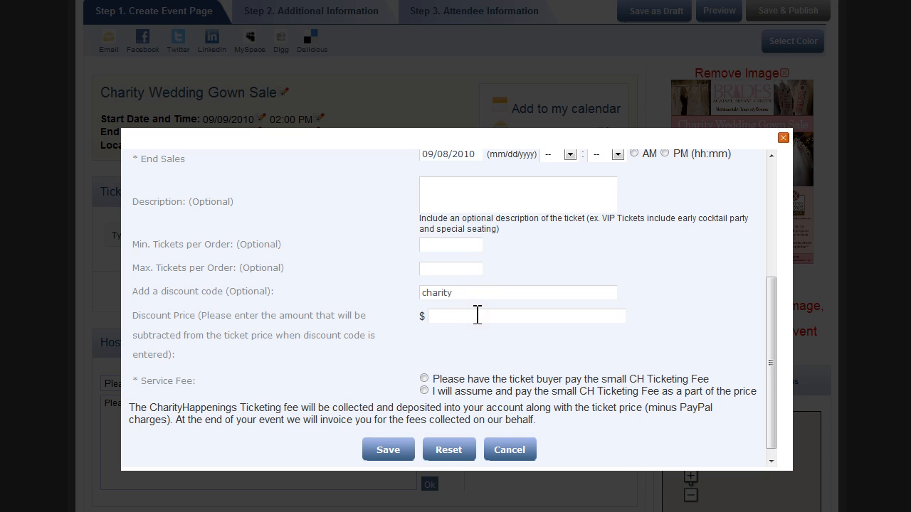
# Set the discount price to $10, have the ticket buyer pay the CH Ticketing Fee, and save the ticket.
pyautogui.moveTo(770, 302); pyautogui.dragTo(746, 161)
pyautogui.moveTo(769, 210); pyautogui.dragTo(780, 351)
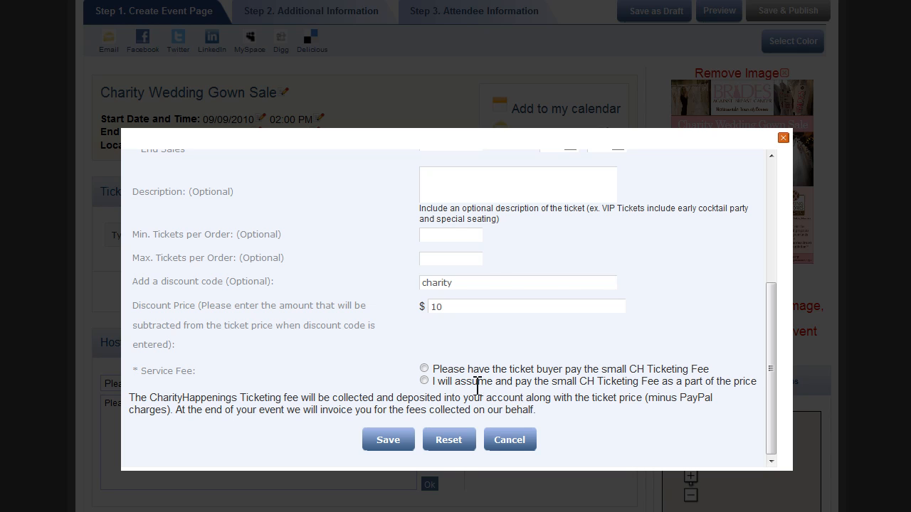
pyautogui.click(424, 369)
pyautogui.click(391, 440)
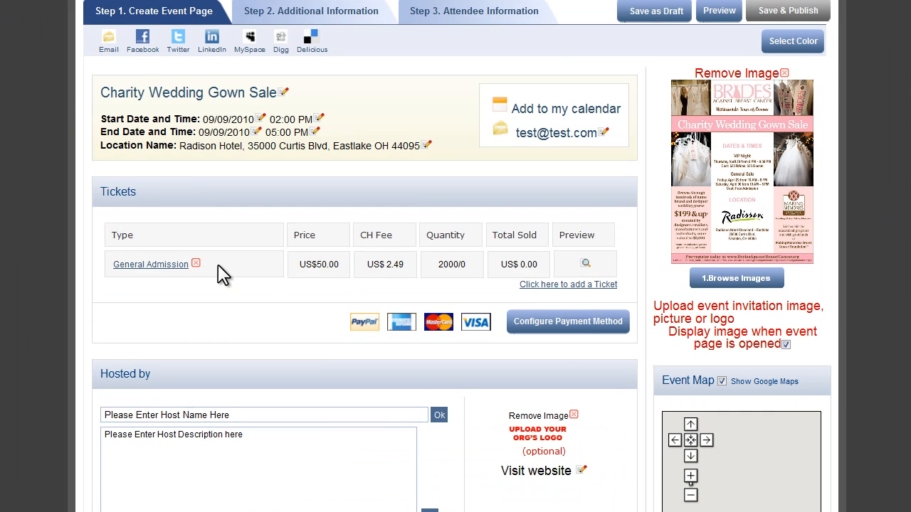
# Enter and save "Making Memories Breast Cancer Foundation" as the event's host name.
pyautogui.scroll(-3, 221, 274)
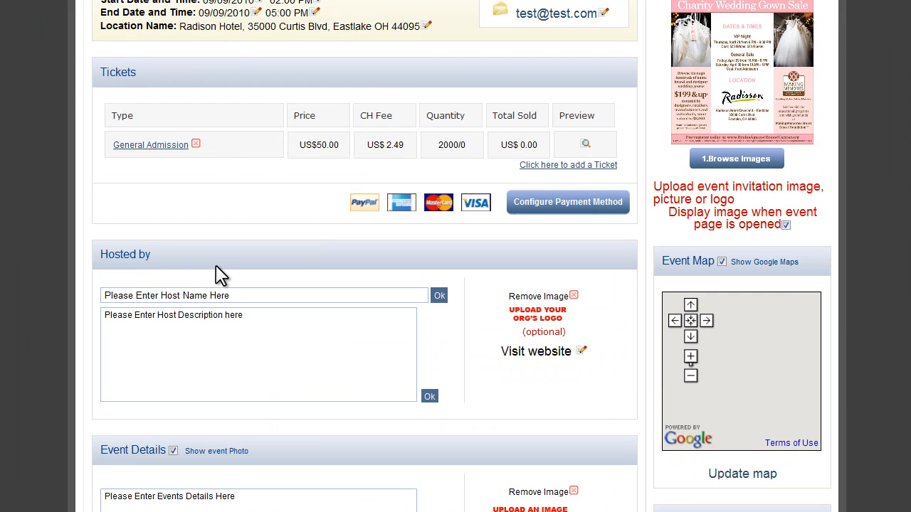
pyautogui.click(246, 296)
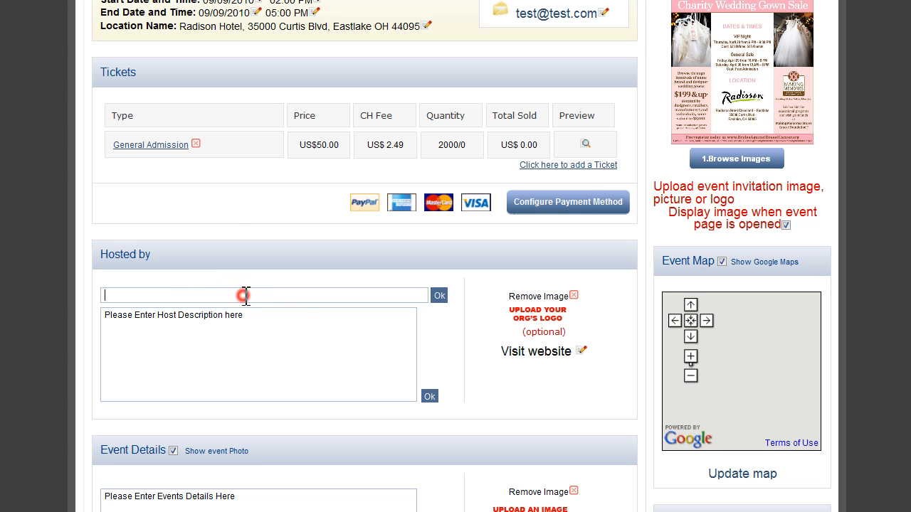
pyautogui.write('Making Memories Breast Cancer Foundation')
pyautogui.click(436, 296)
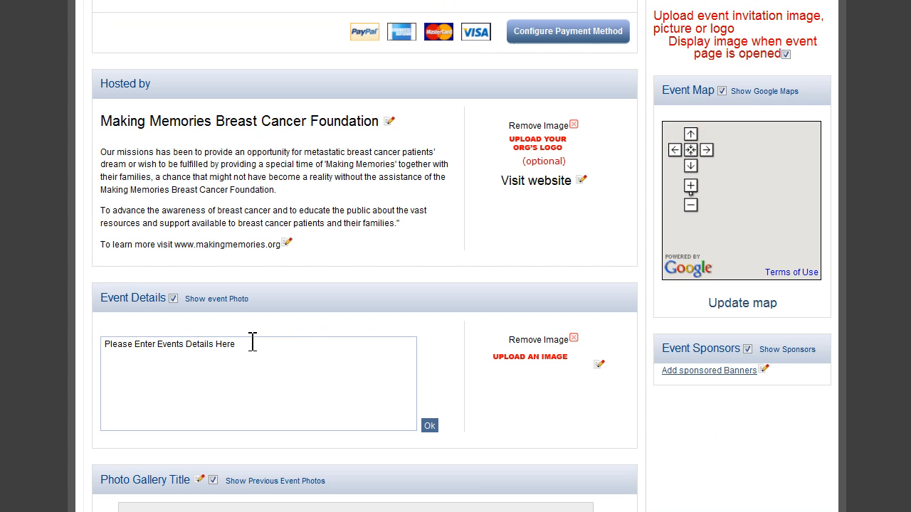
# Fill in the foundation's mission as the host description, and paste and save the VIP Night text as the event details.
pyautogui.click(250, 343)
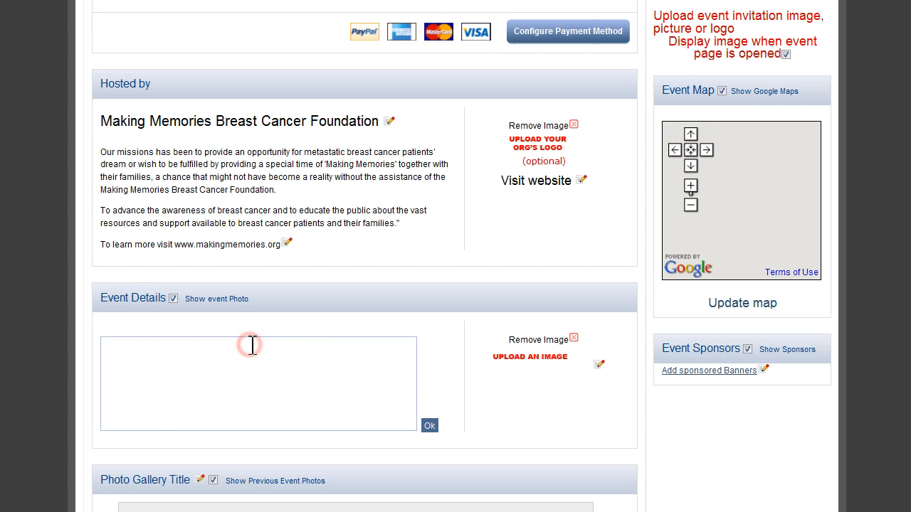
pyautogui.hotkey('ctrl', 'v')
pyautogui.click(430, 426)
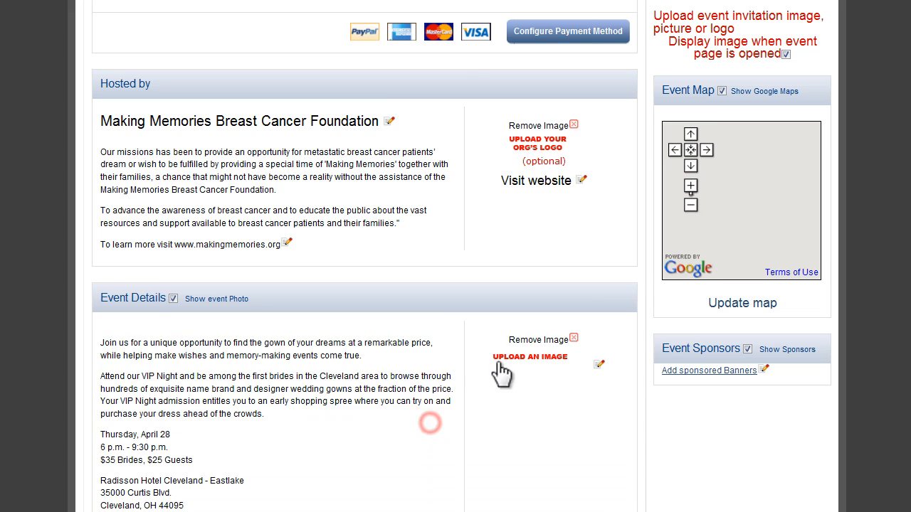
# Upload the logo image as the host organization's logo.
pyautogui.scroll(2, 501, 371)
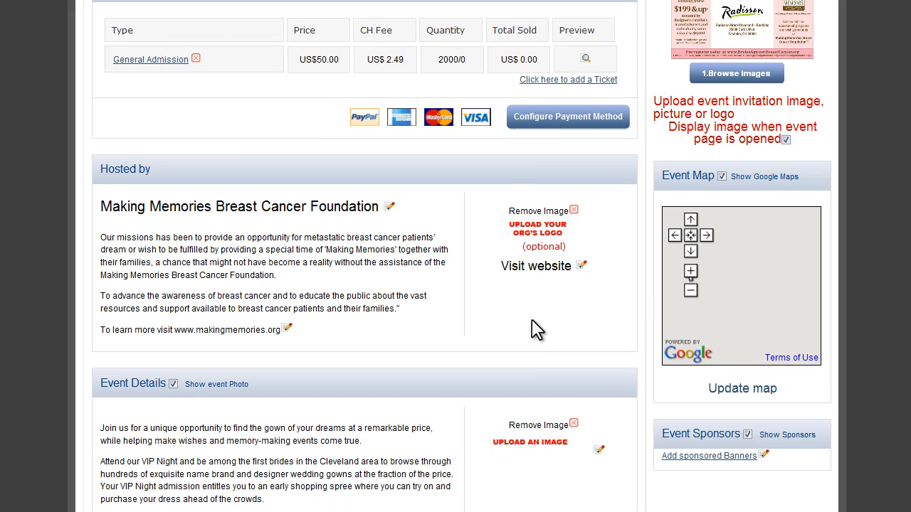
pyautogui.click(549, 229)
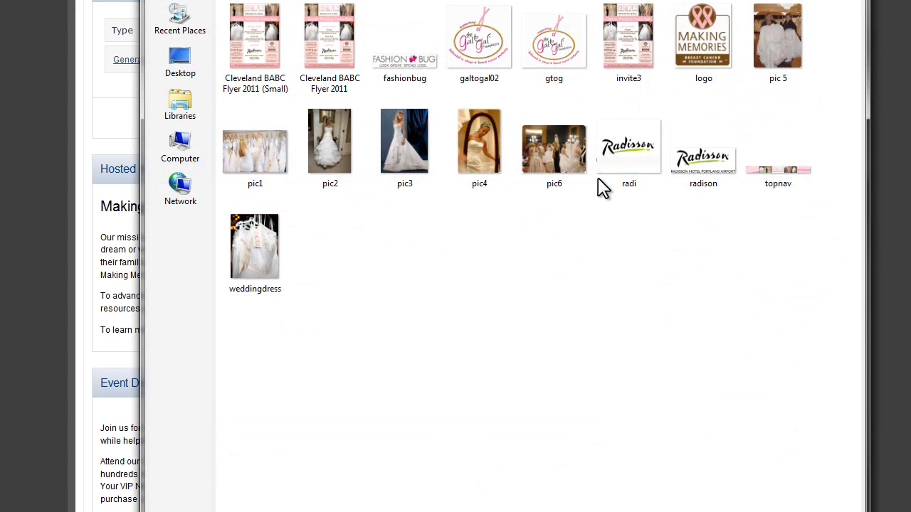
pyautogui.doubleClick(715, 53)
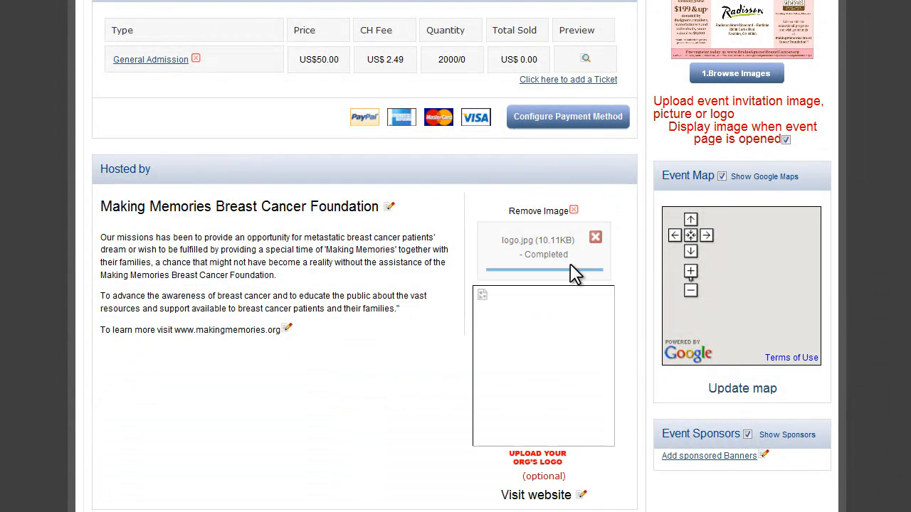
pyautogui.scroll(-5, 901, 206)
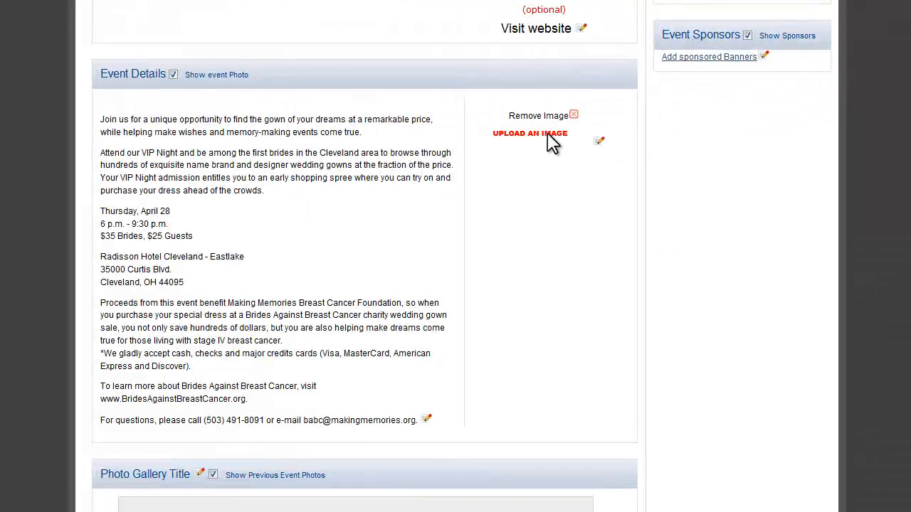
# Upload the weddingdress image as the photo for the Event Details section.
pyautogui.click(530, 134)
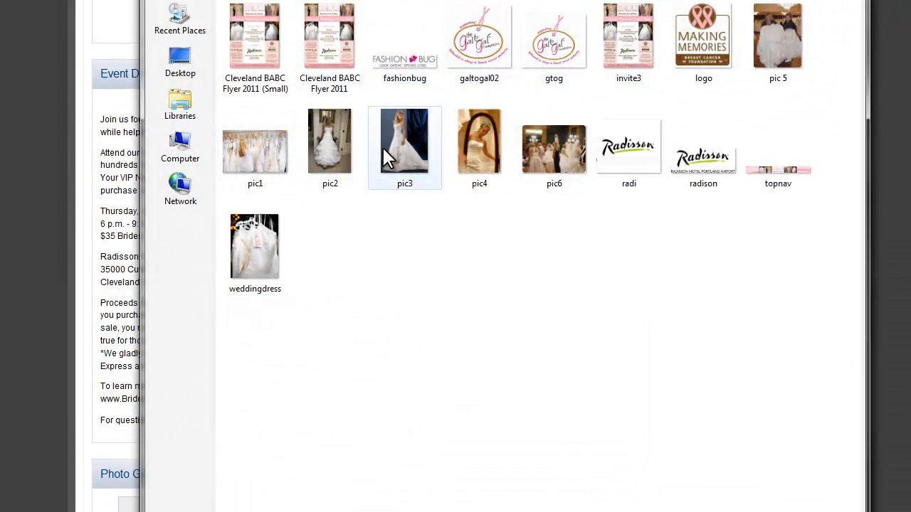
pyautogui.doubleClick(262, 252)
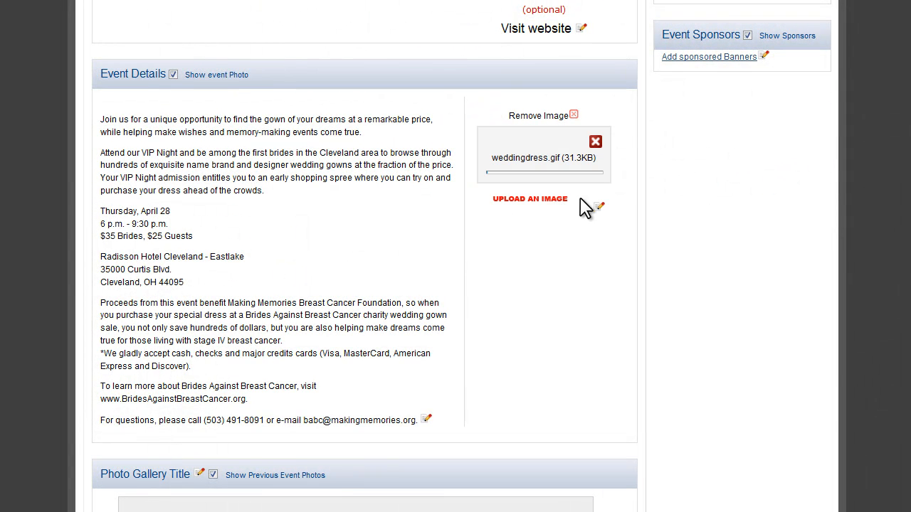
pyautogui.scroll(-3, 880, 270)
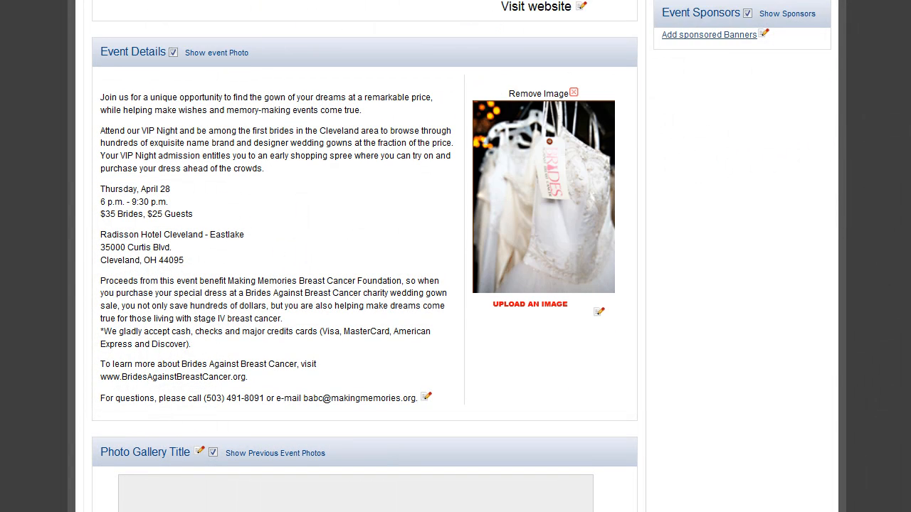
# Add pic1, pic2, pic3, pic4 and pic6 to the event's photo gallery and upload them.
pyautogui.scroll(-5, 904, 370)
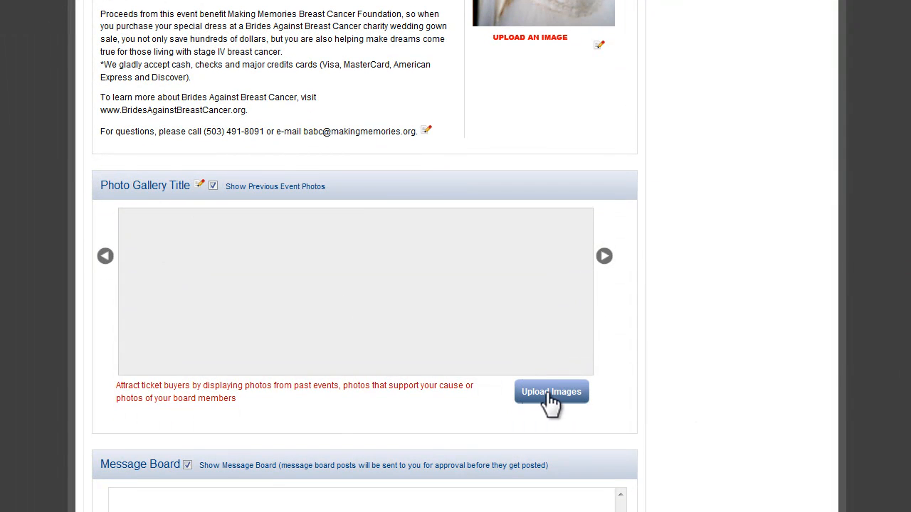
pyautogui.click(548, 392)
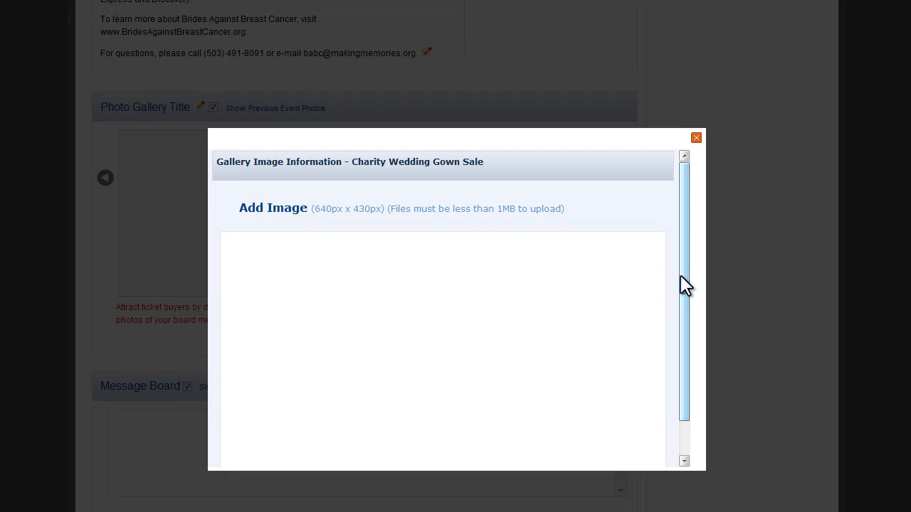
pyautogui.moveTo(683, 276); pyautogui.dragTo(687, 323)
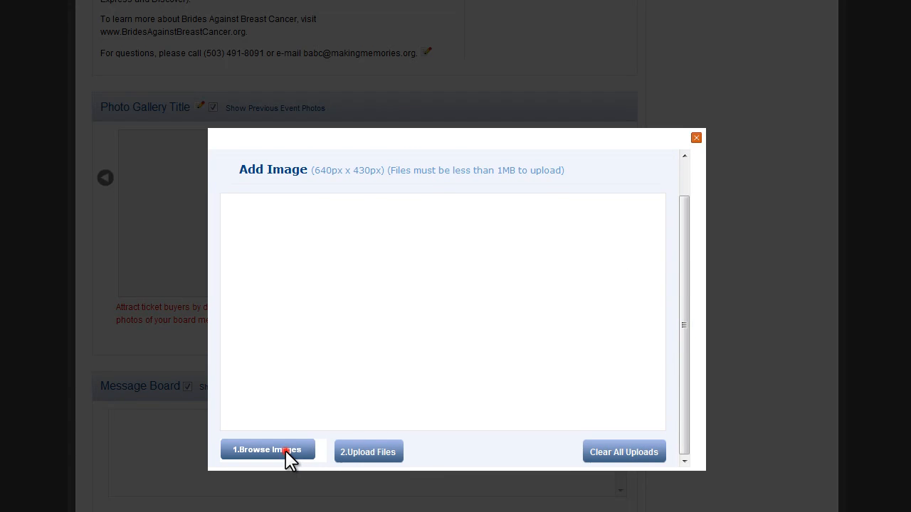
pyautogui.click(285, 452)
pyautogui.moveTo(559, 209); pyautogui.dragTo(233, 135)
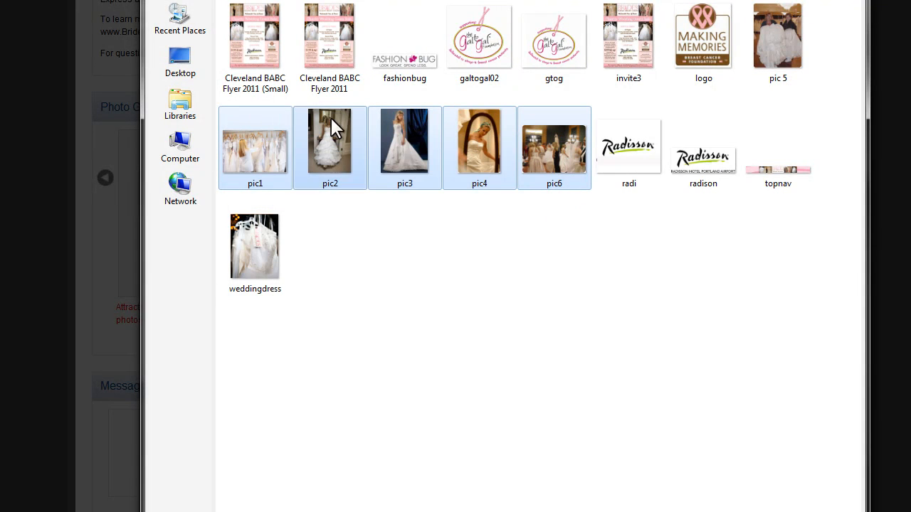
pyautogui.keyDown('ctrl'); pyautogui.click(759, 48); pyautogui.keyUp('ctrl')
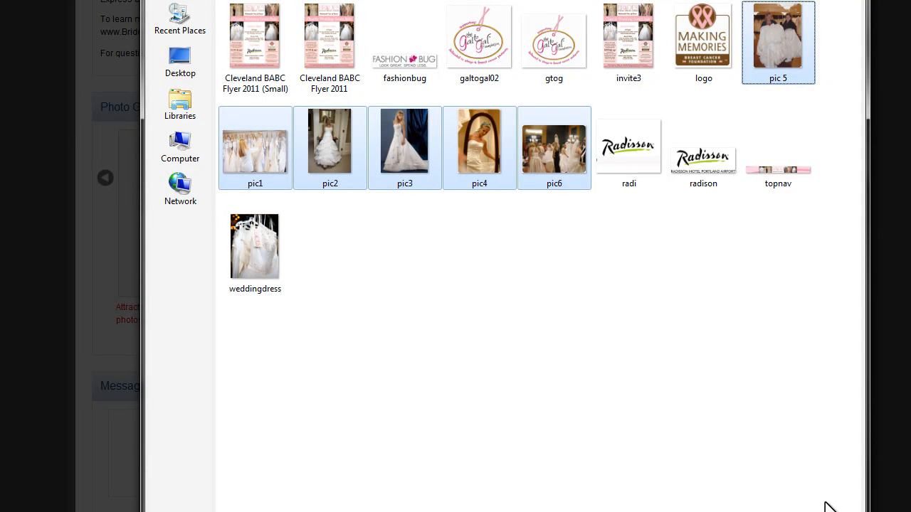
pyautogui.press('Return')
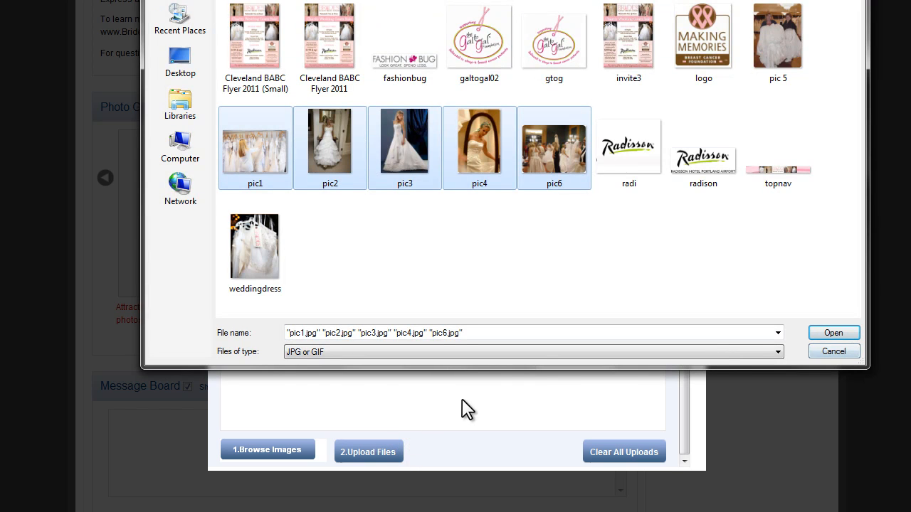
pyautogui.click(834, 333)
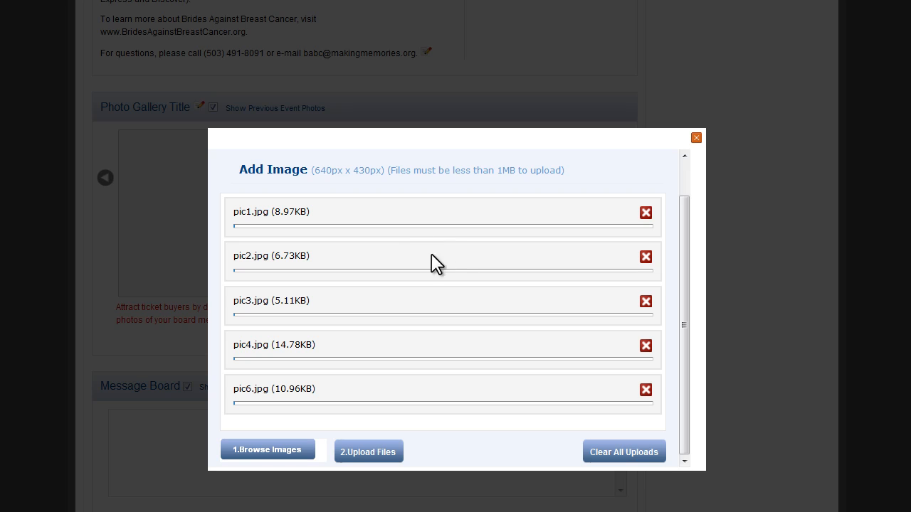
pyautogui.click(370, 455)
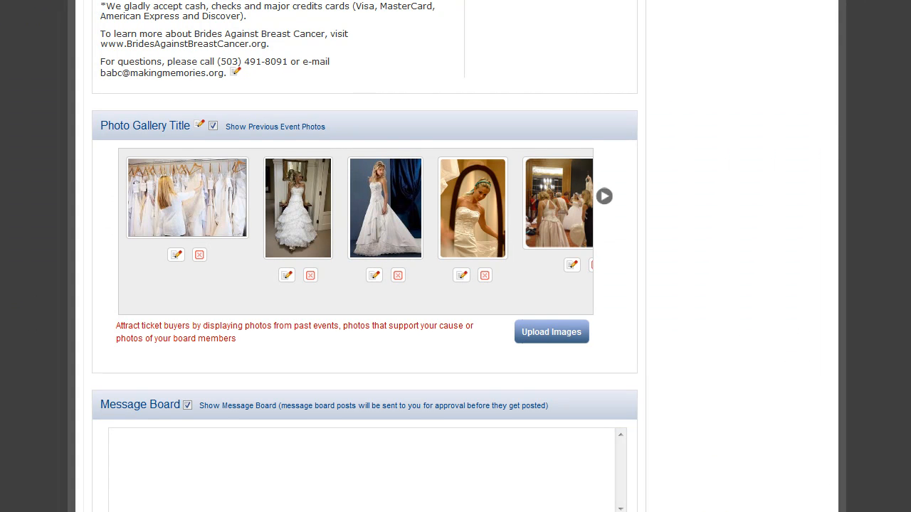
# Start a new event sponsor banner and choose the 180 x 150 Radisson logo GIF as its file.
pyautogui.scroll(10, 456, 256)
pyautogui.scroll(-1, 455, 256)
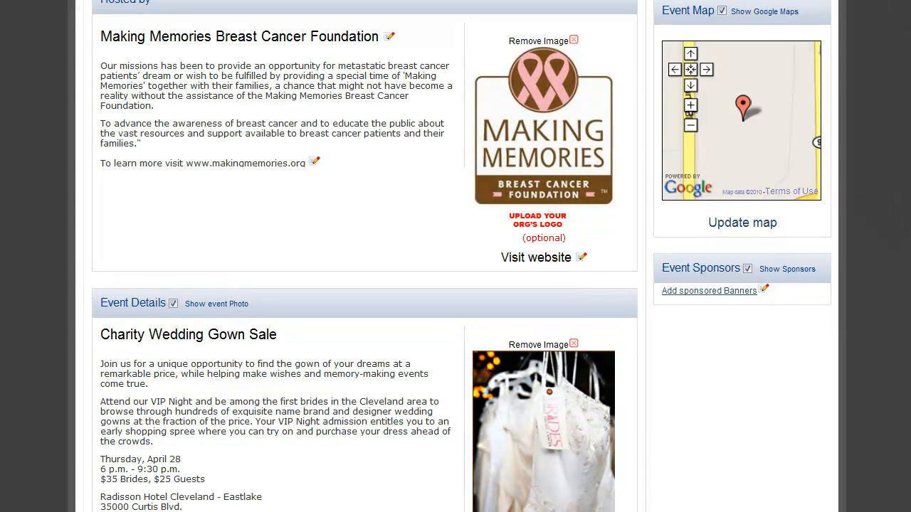
pyautogui.click(712, 292)
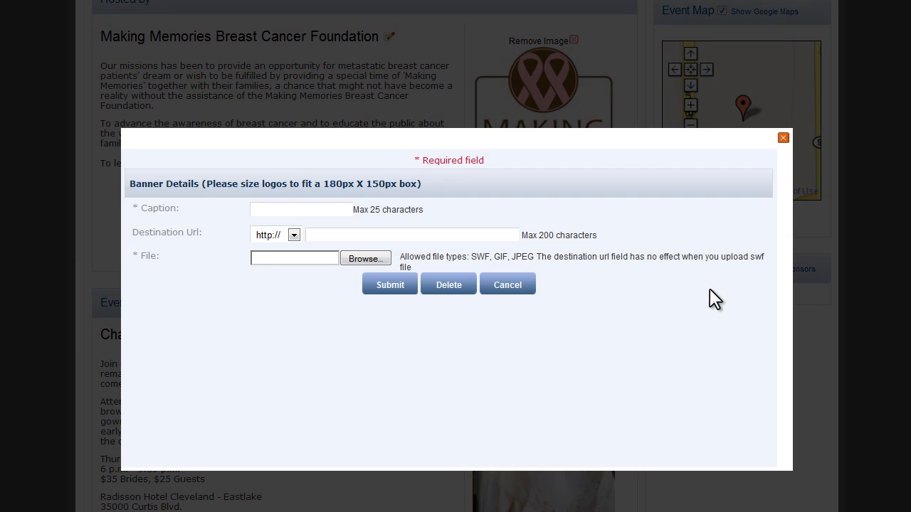
pyautogui.click(366, 259)
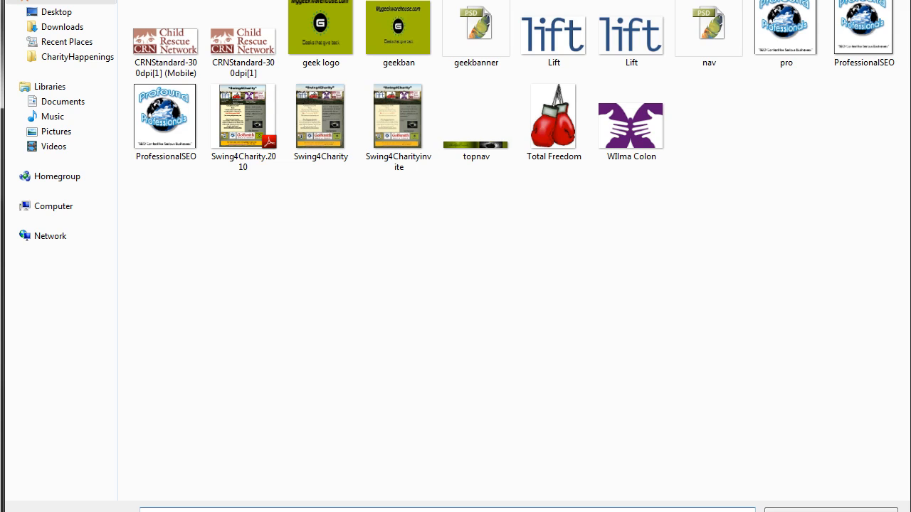
pyautogui.hotkey('alt', 'Up')
pyautogui.doubleClick(209, 29)
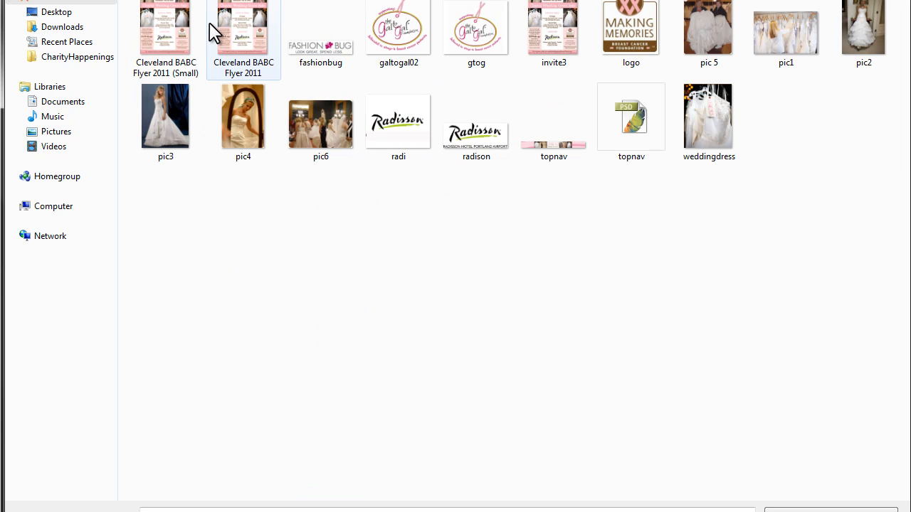
pyautogui.doubleClick(397, 126)
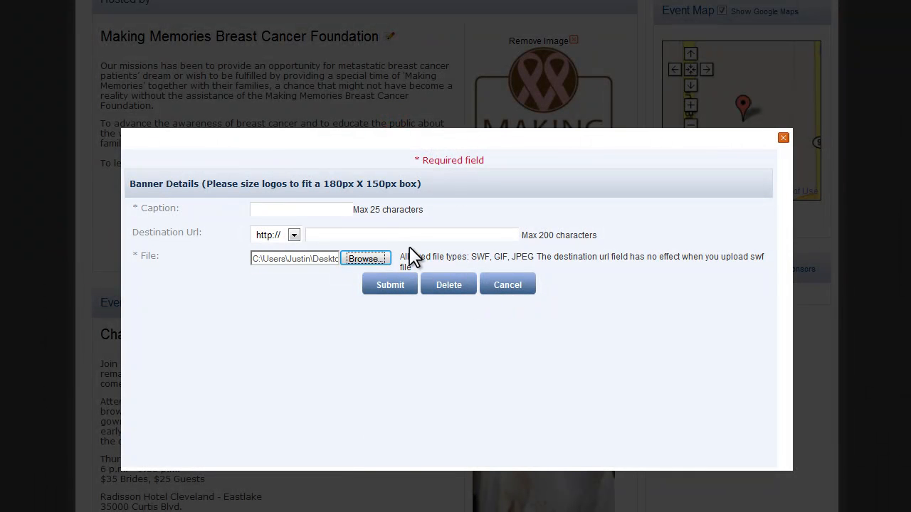
# Set the banner's destination URL to radison.com and its caption to "Radison Hotels", and submit the banner.
pyautogui.click(373, 233)
pyautogui.write('rad')
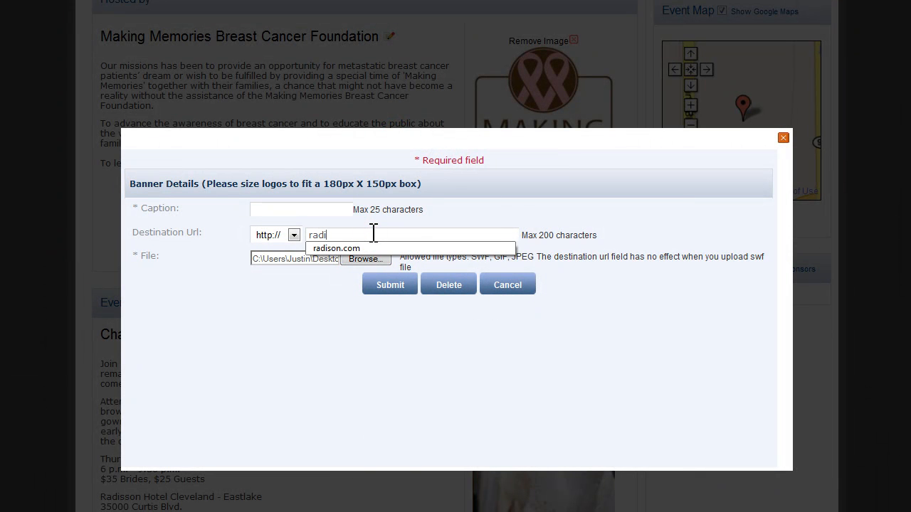
pyautogui.write('i')
pyautogui.press('Down')
pyautogui.press('Return')
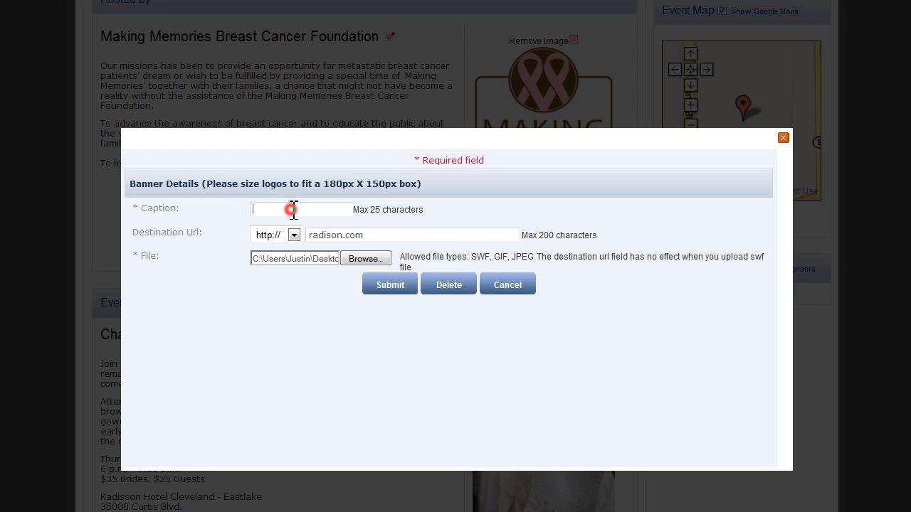
pyautogui.write('Ra')
pyautogui.press('Down')
pyautogui.press('Return')
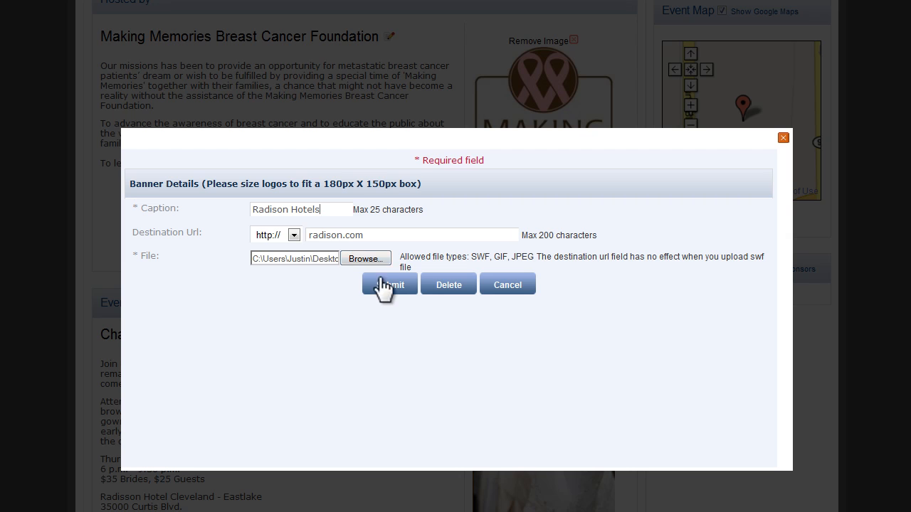
pyautogui.click(390, 285)
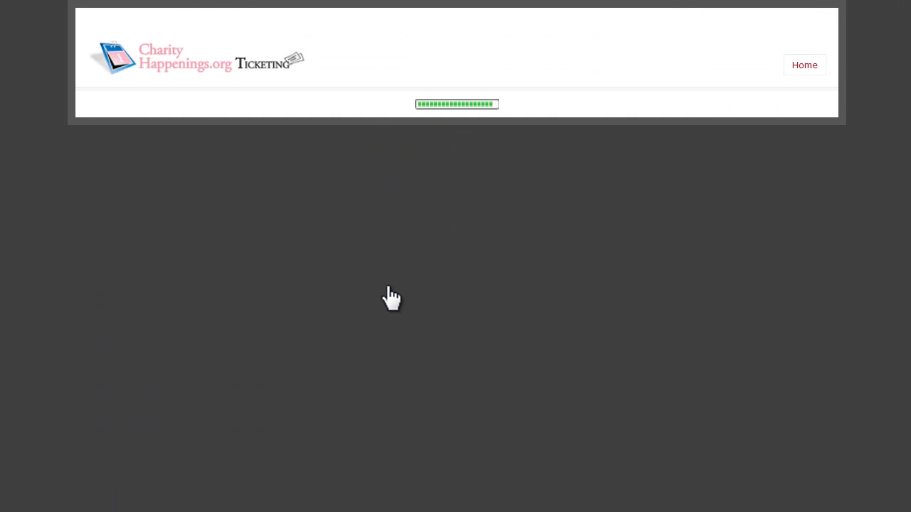
pyautogui.scroll(-6, 792, 434)
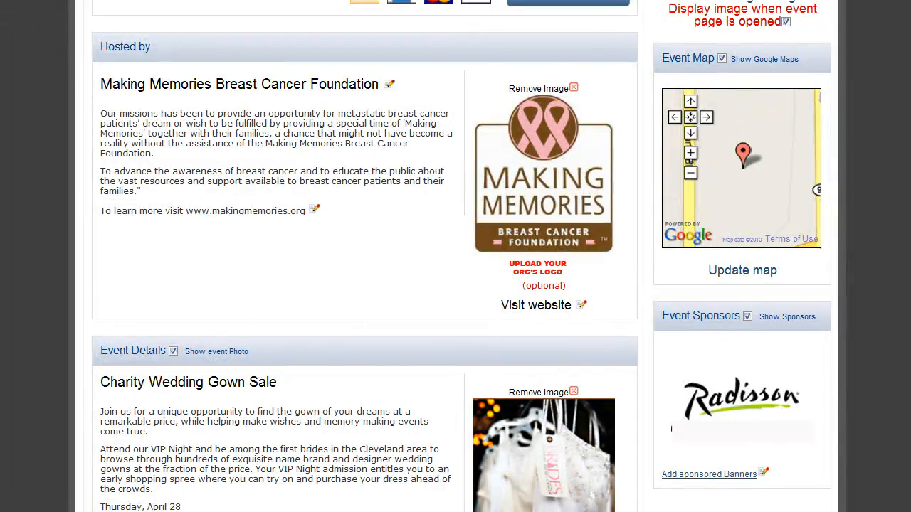
pyautogui.scroll(-8, 456, 257)
pyautogui.scroll(13, 455, 256)
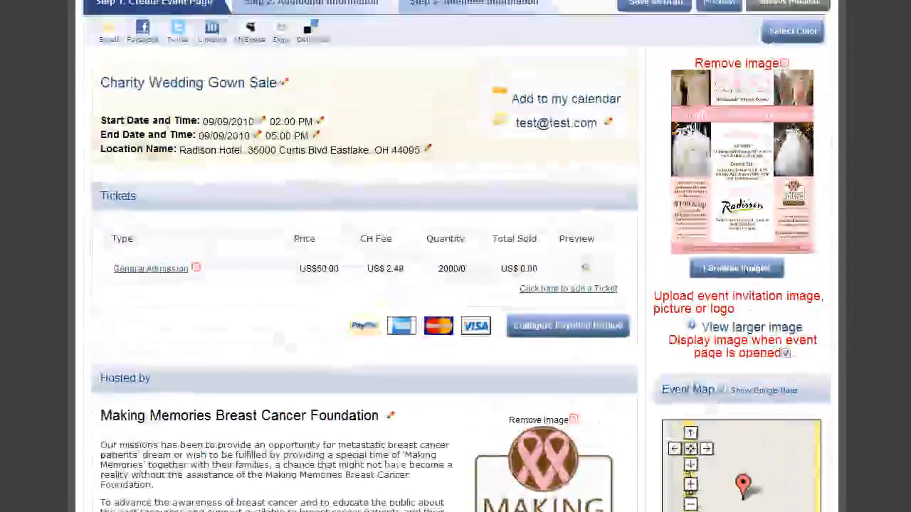
pyautogui.scroll(2, 456, 256)
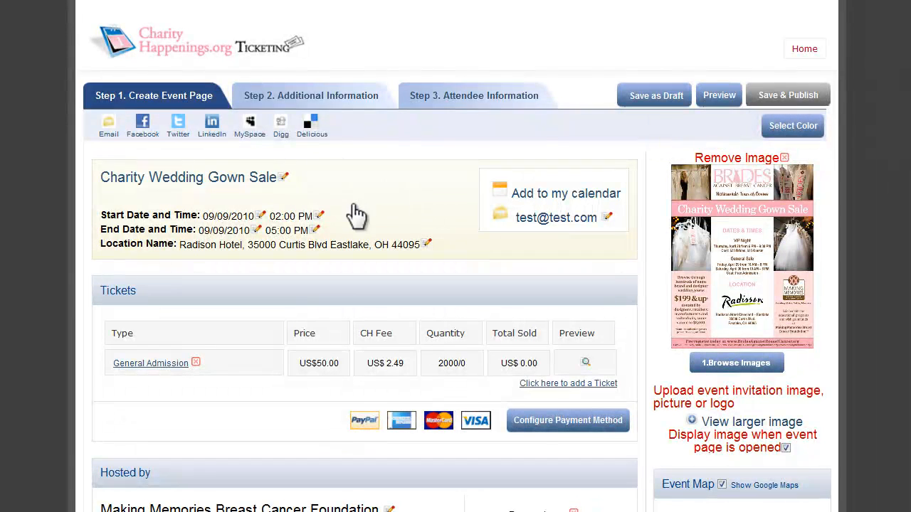